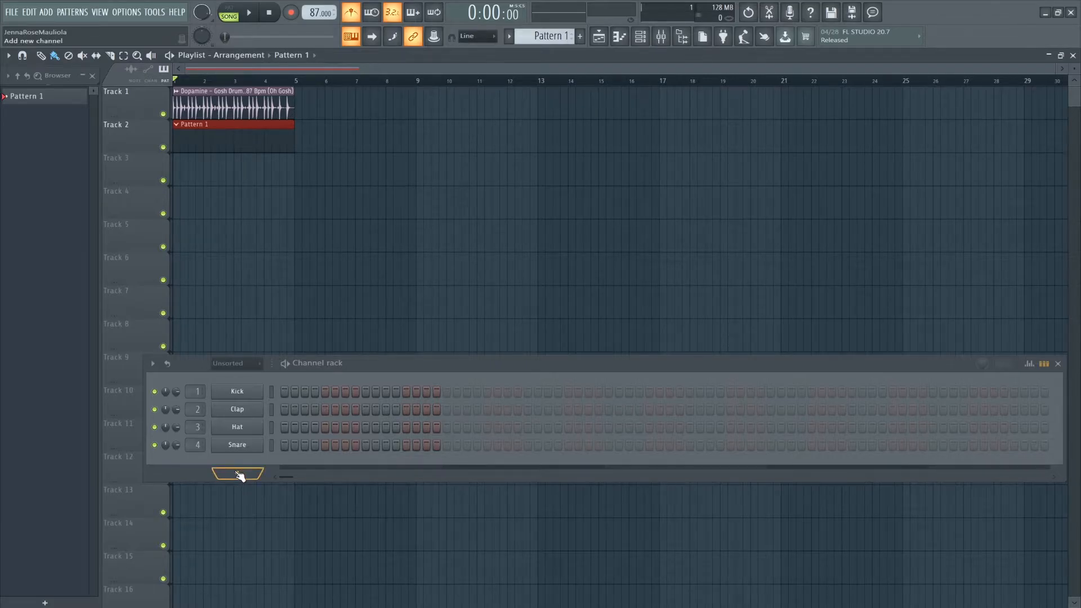
Add an FL Keys channel to the channel rack and close its plugin window.
{"action": "left_click", "coordinate": [237, 475]}
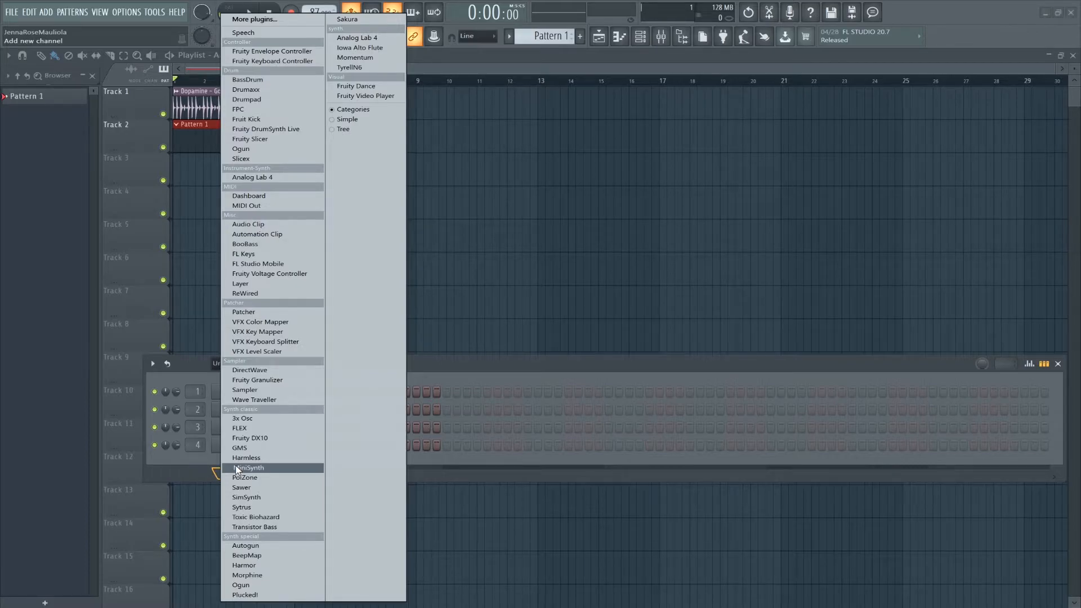
{"action": "left_click", "coordinate": [264, 254]}
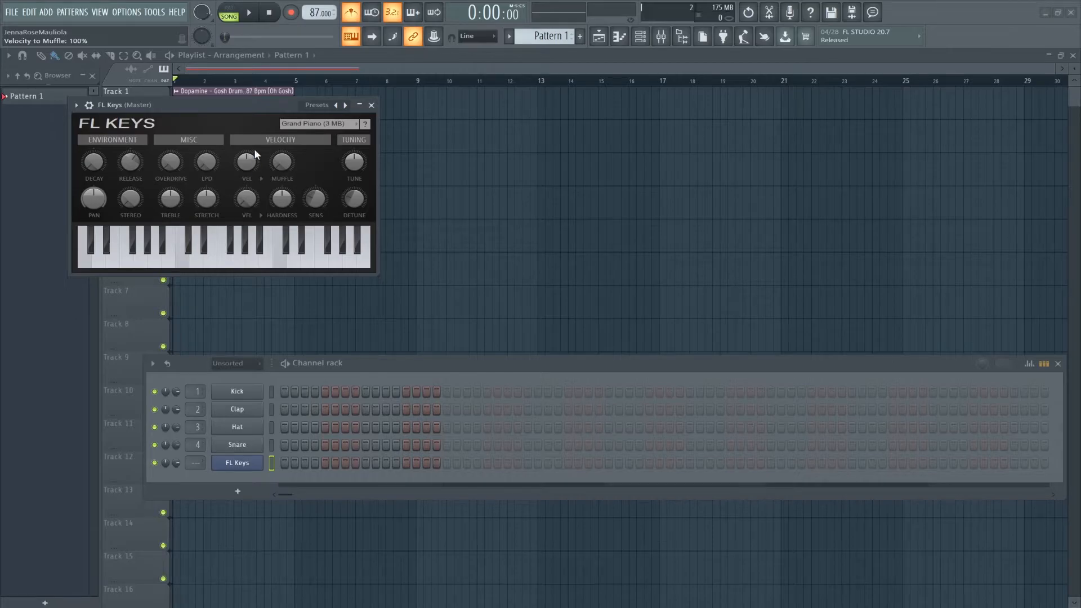
{"action": "left_click", "coordinate": [372, 105]}
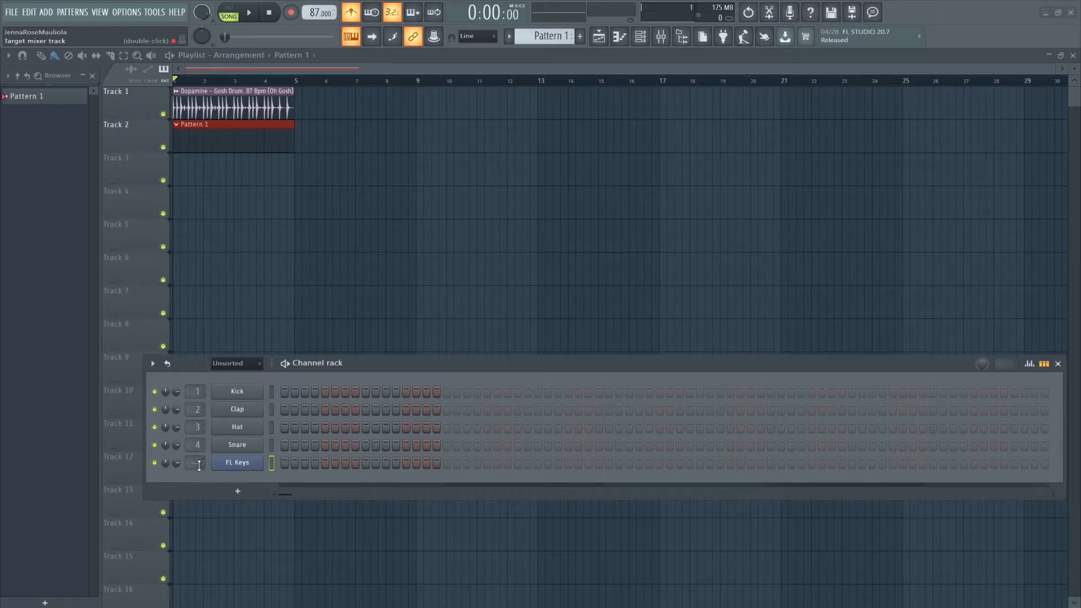
Route the FL Keys channel to mixer track 5 and open its piano roll.
{"action": "scroll", "coordinate": [195, 464], "scroll_direction": "up", "scroll_amount": 3}
{"action": "scroll", "coordinate": [200, 465], "scroll_direction": "up", "scroll_amount": 1}
{"action": "right_click", "coordinate": [253, 466]}
{"action": "left_click", "coordinate": [322, 463]}
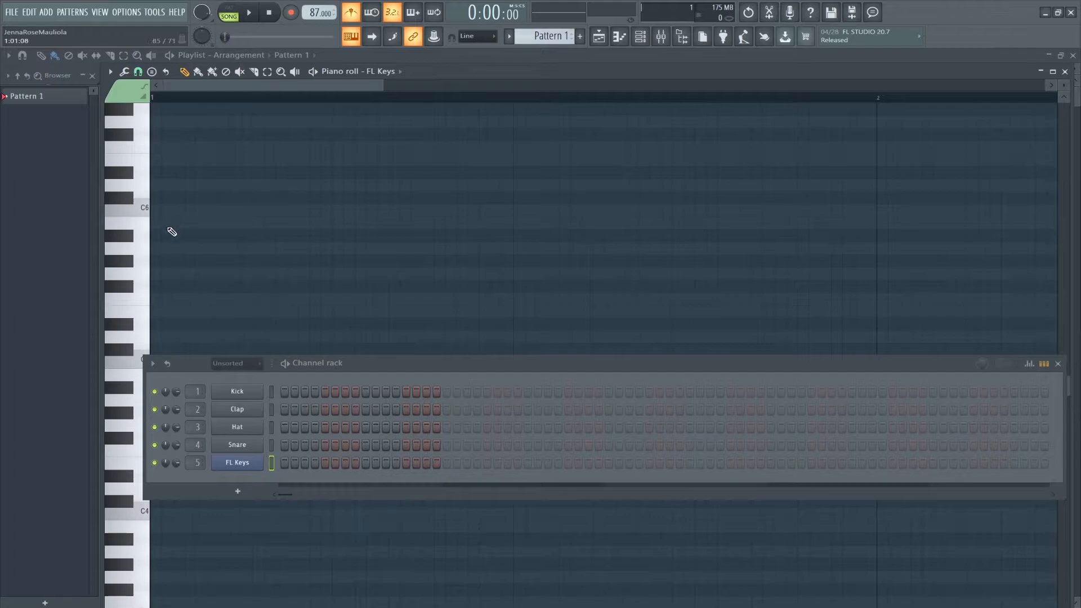
Audition several FL Keys notes on the piano roll's keyboard around C6.
{"action": "left_click", "coordinate": [146, 314]}
{"action": "left_click", "coordinate": [140, 315]}
{"action": "left_click", "coordinate": [134, 285]}
{"action": "left_click", "coordinate": [138, 208]}
{"action": "left_click", "coordinate": [134, 261]}
Draw single notes C6, E6, G6 and F6 at the starts of bars 1 to 4.
{"action": "left_click", "coordinate": [156, 213]}
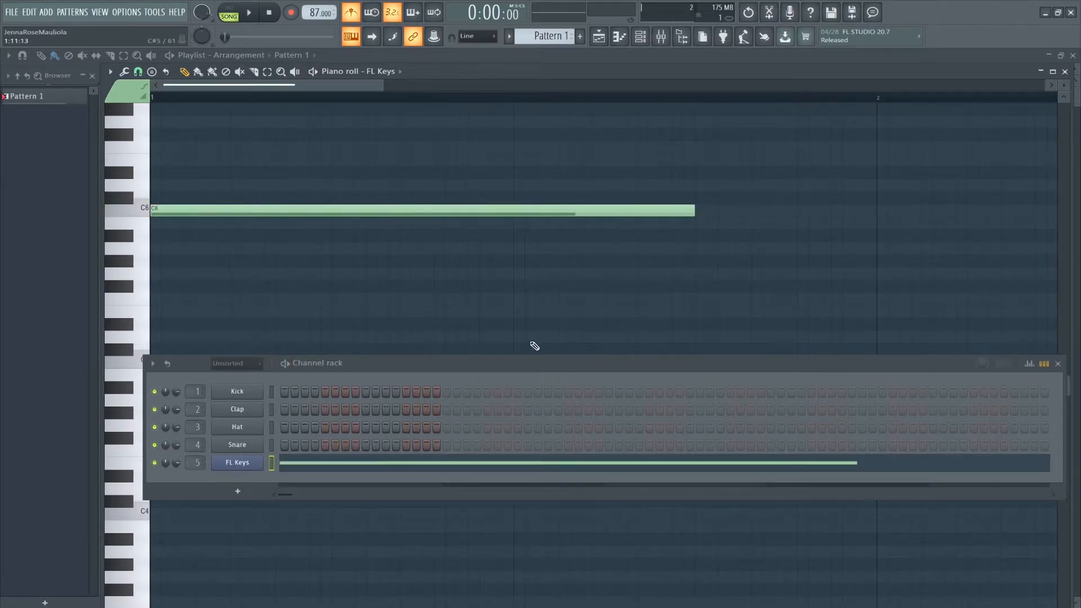
{"action": "scroll", "coordinate": [345, 94], "scroll_direction": "down", "scroll_amount": 5}
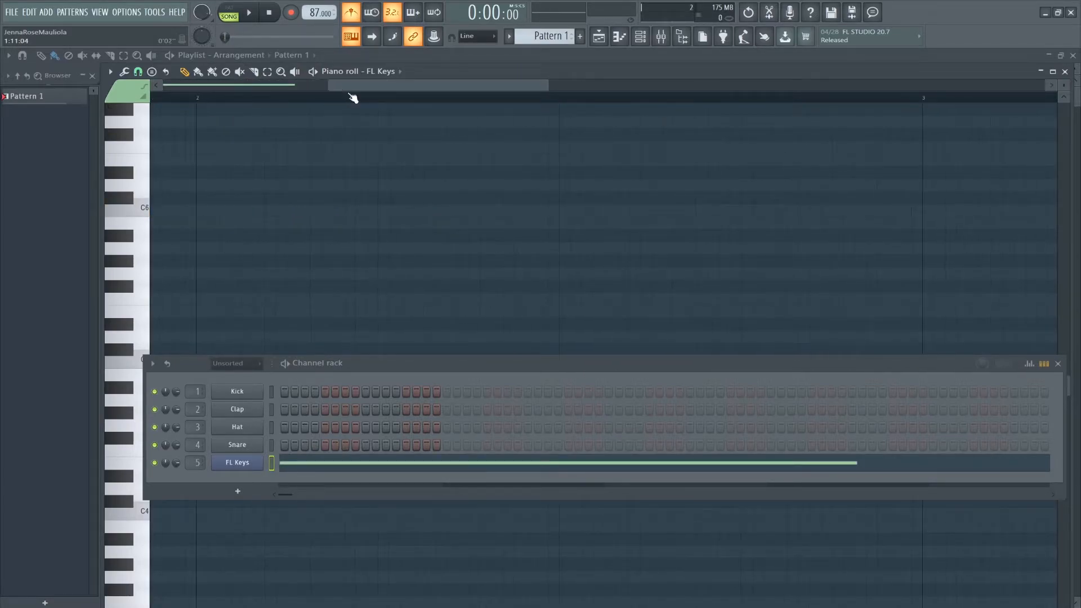
{"action": "scroll", "coordinate": [369, 101], "scroll_direction": "down", "scroll_amount": 4}
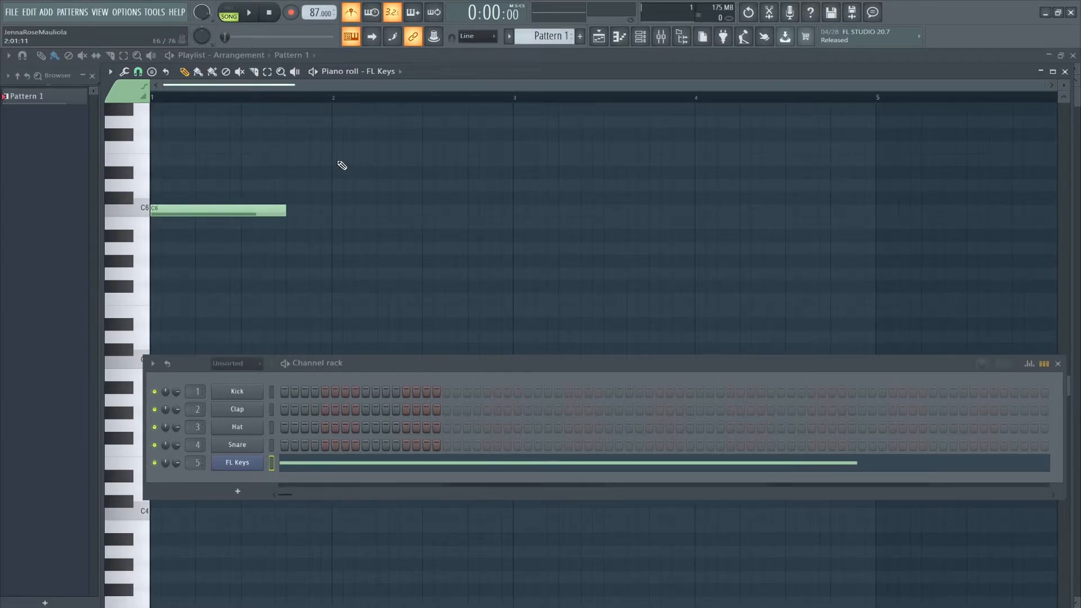
{"action": "left_click", "coordinate": [338, 163]}
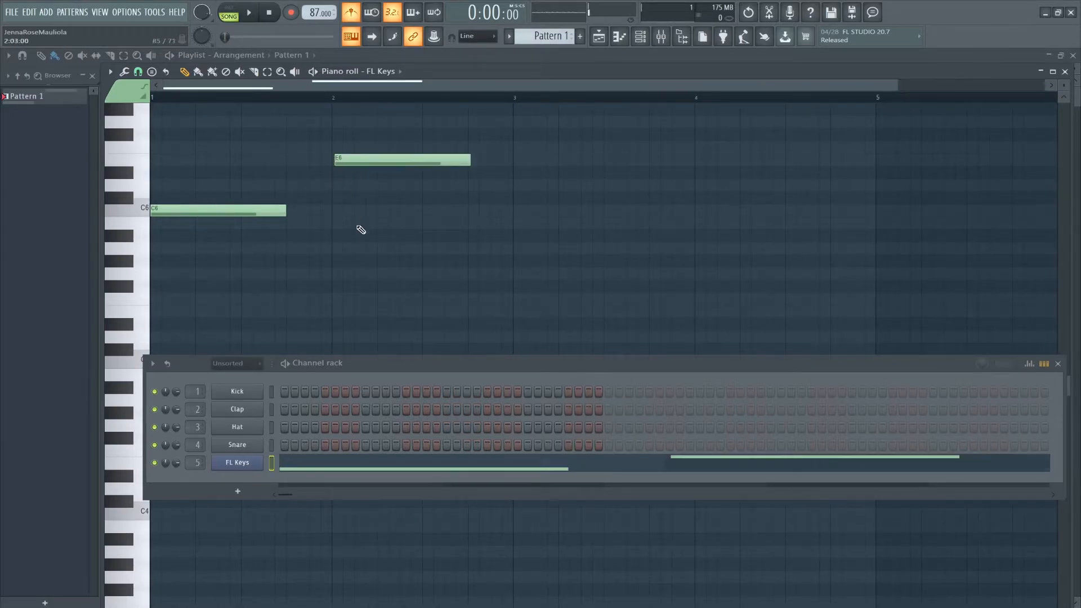
{"action": "scroll", "coordinate": [501, 226], "scroll_direction": "up", "scroll_amount": 3}
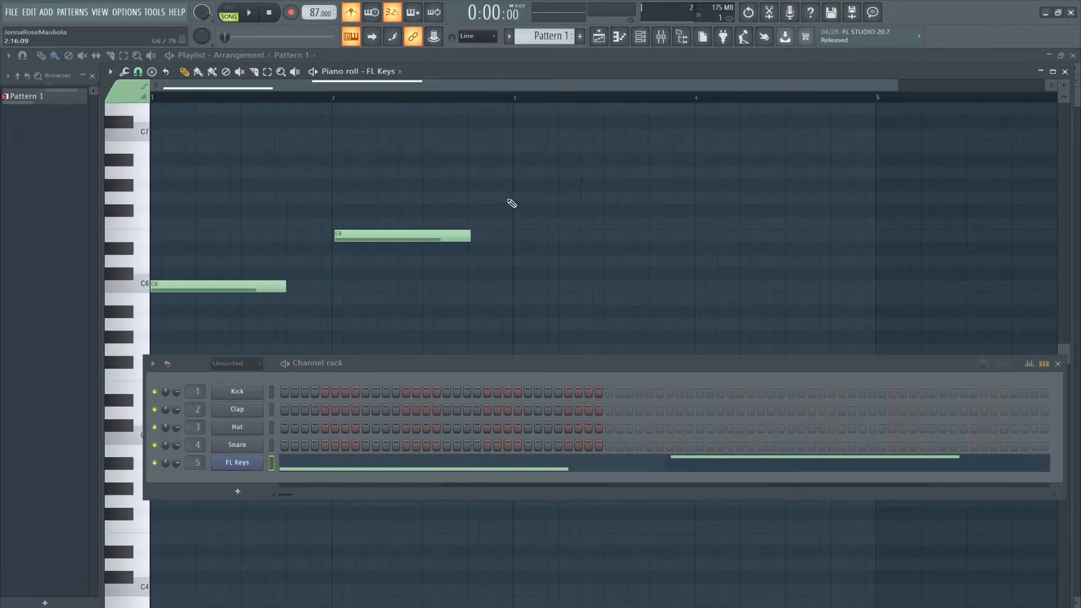
{"action": "left_click", "coordinate": [517, 198]}
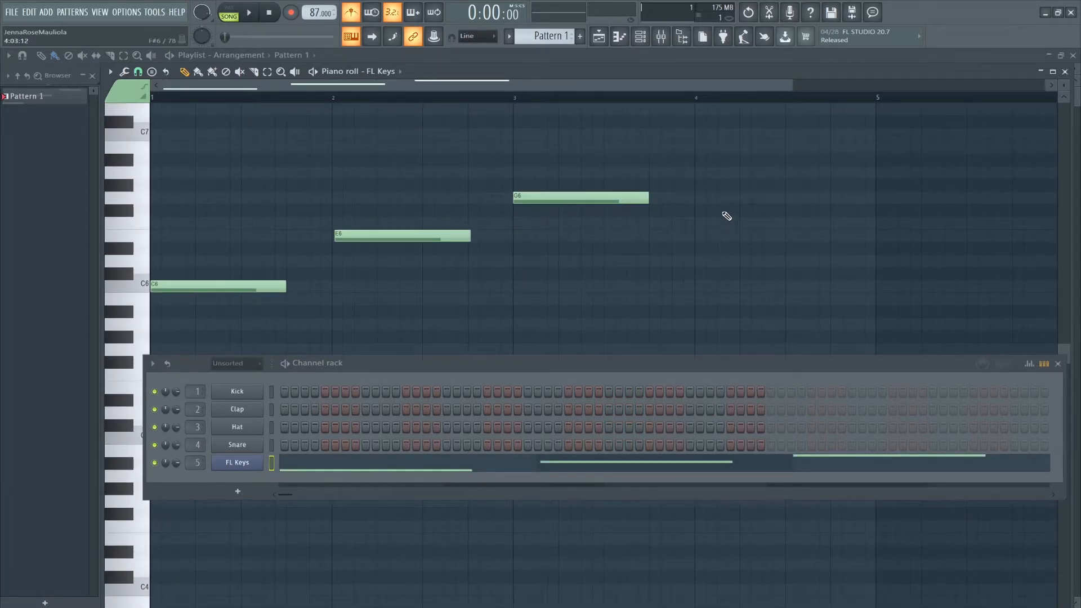
{"action": "left_click_drag", "start_coordinate": [706, 212], "coordinate": [727, 235]}
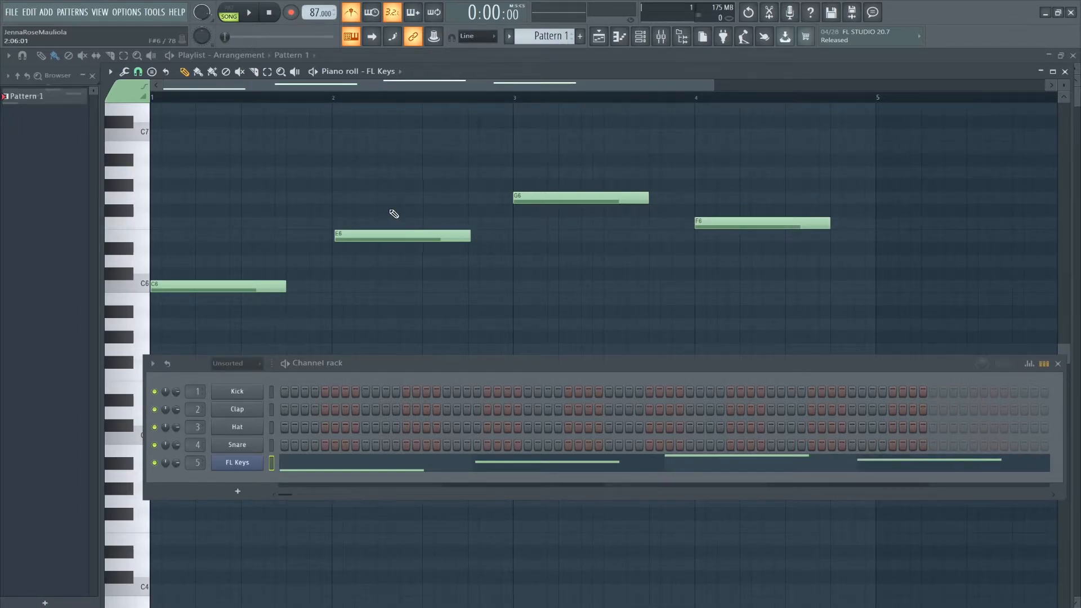
Play back the four-note melody and delete all of its notes.
{"action": "key", "text": "space"}
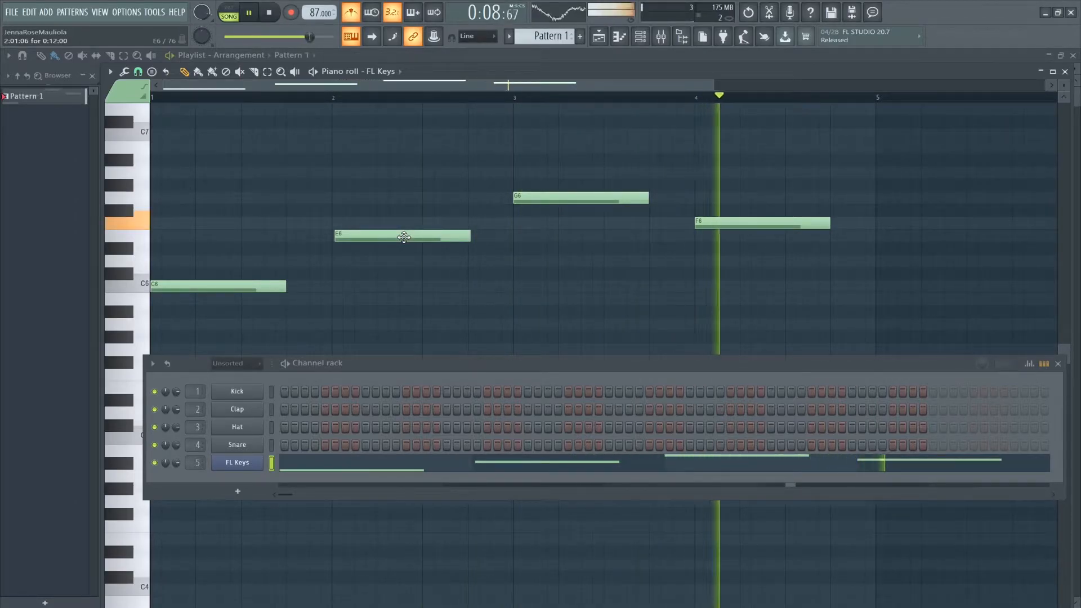
{"action": "key", "text": "space"}
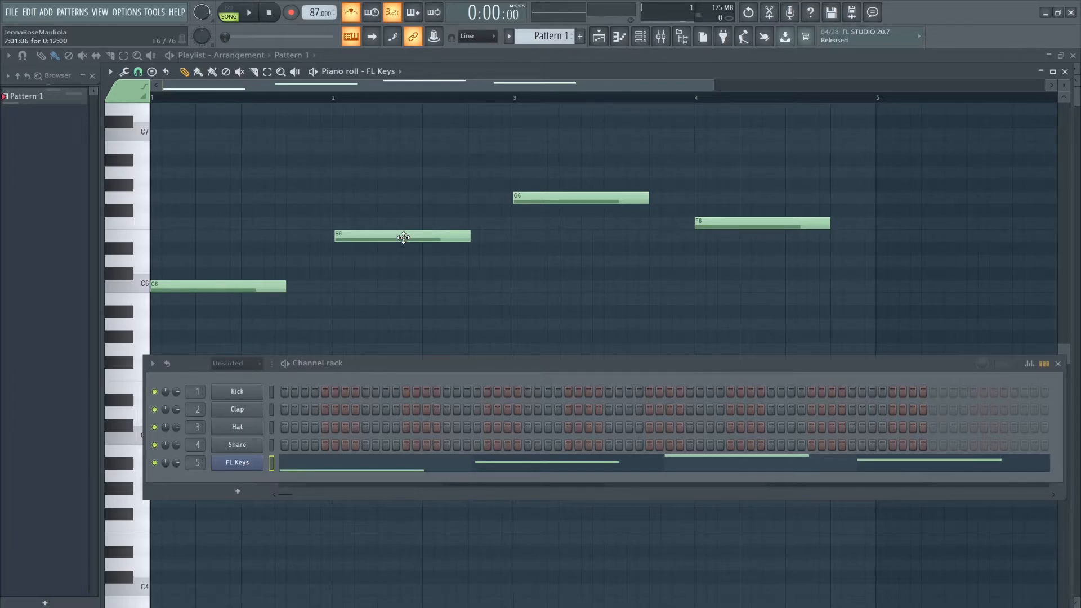
{"action": "key", "text": "ctrl+a"}
{"action": "key", "text": "Delete"}
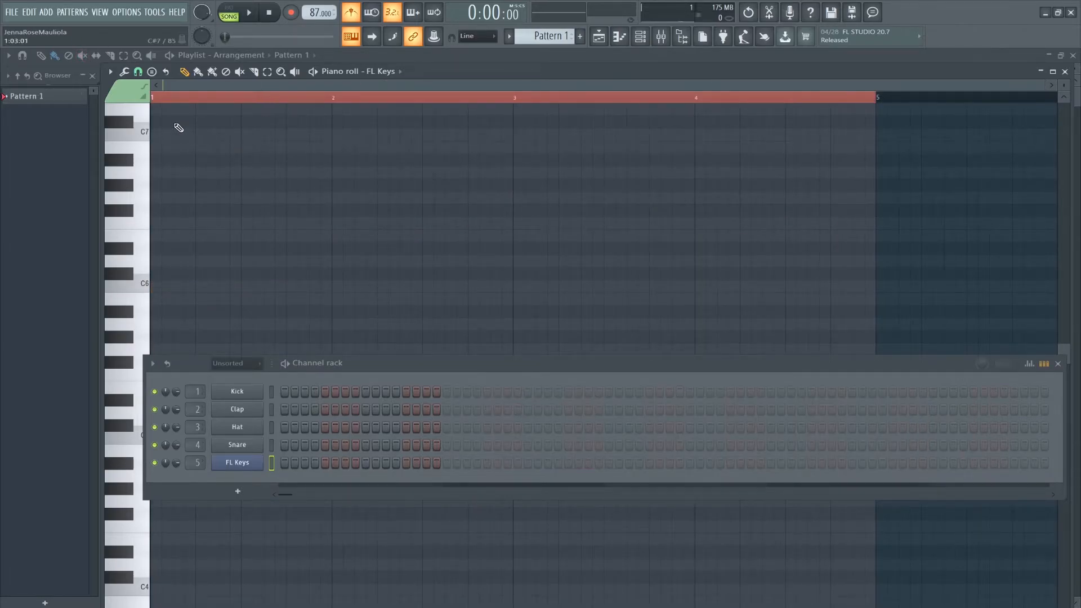
Stamp a Major chord with its root on C6 at the start of bar 1.
{"action": "left_click", "coordinate": [152, 72]}
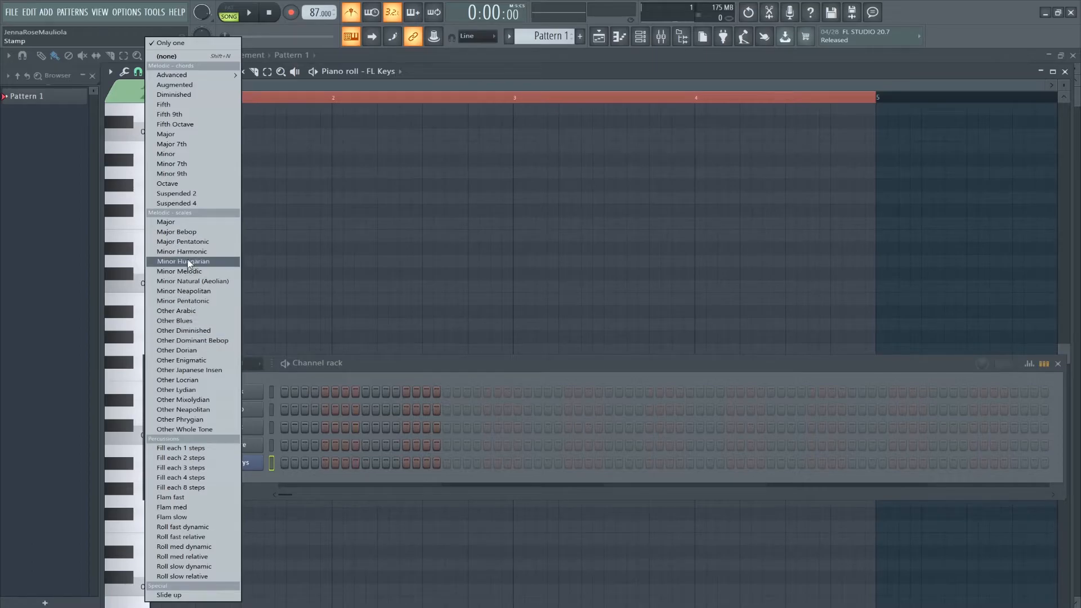
{"action": "left_click", "coordinate": [191, 137]}
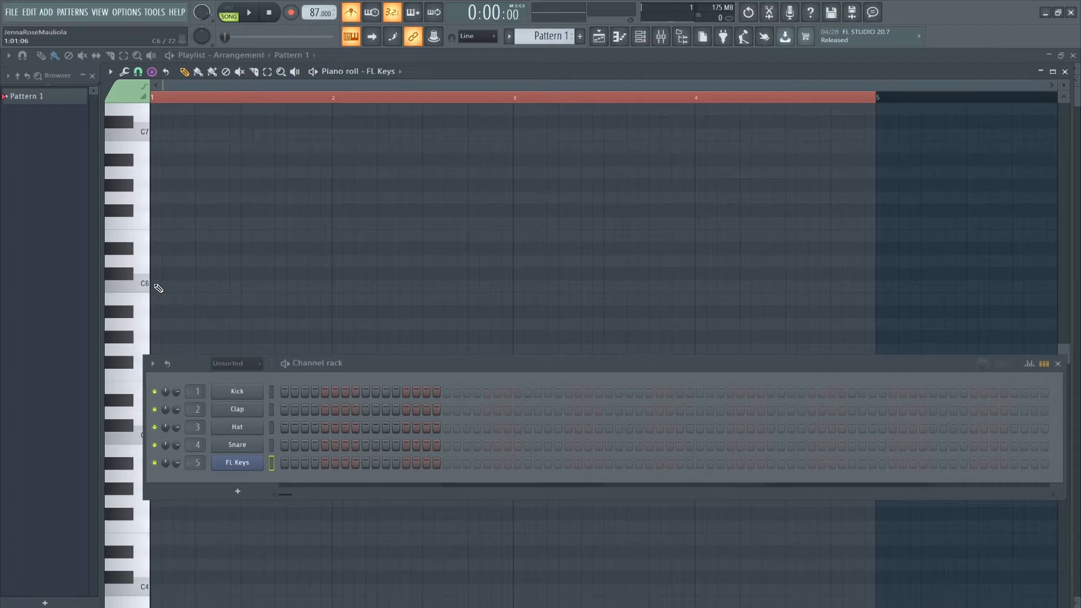
{"action": "left_click", "coordinate": [158, 288]}
{"action": "left_click_drag", "start_coordinate": [229, 290], "coordinate": [226, 291]}
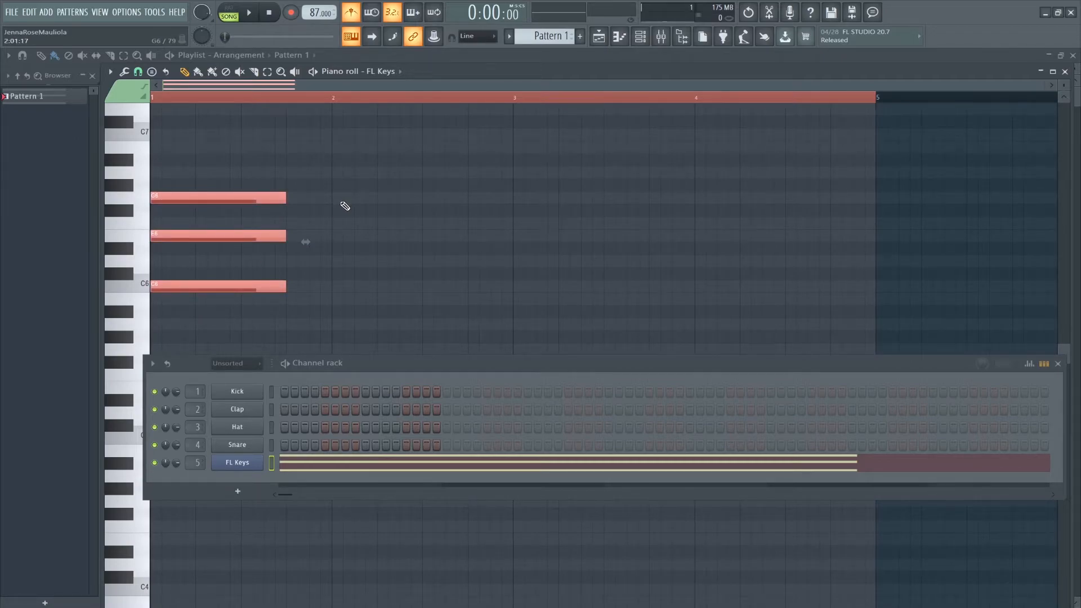
Duplicate the C major chord and move the copy to the start of bar 3.
{"action": "key", "text": "ctrl+b"}
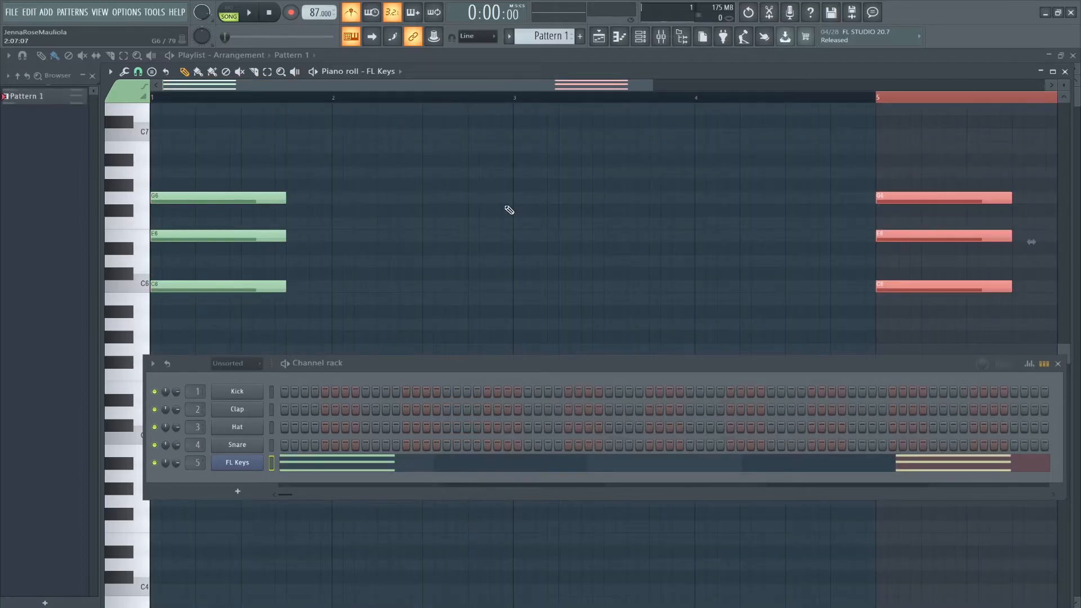
{"action": "left_click_drag", "start_coordinate": [925, 195], "coordinate": [561, 193]}
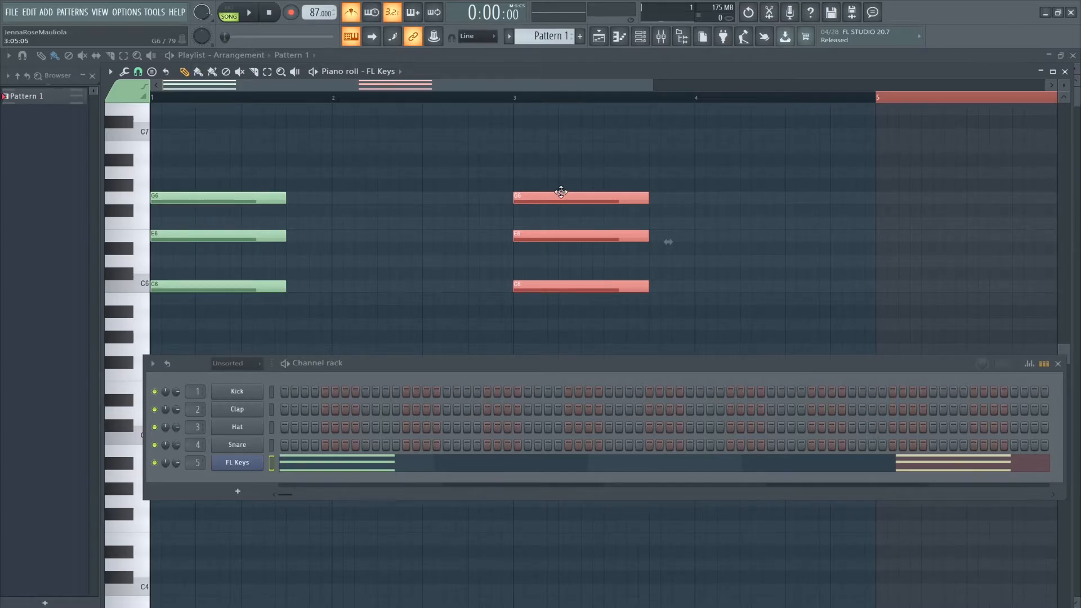
{"action": "left_click_drag", "start_coordinate": [561, 192], "coordinate": [561, 192]}
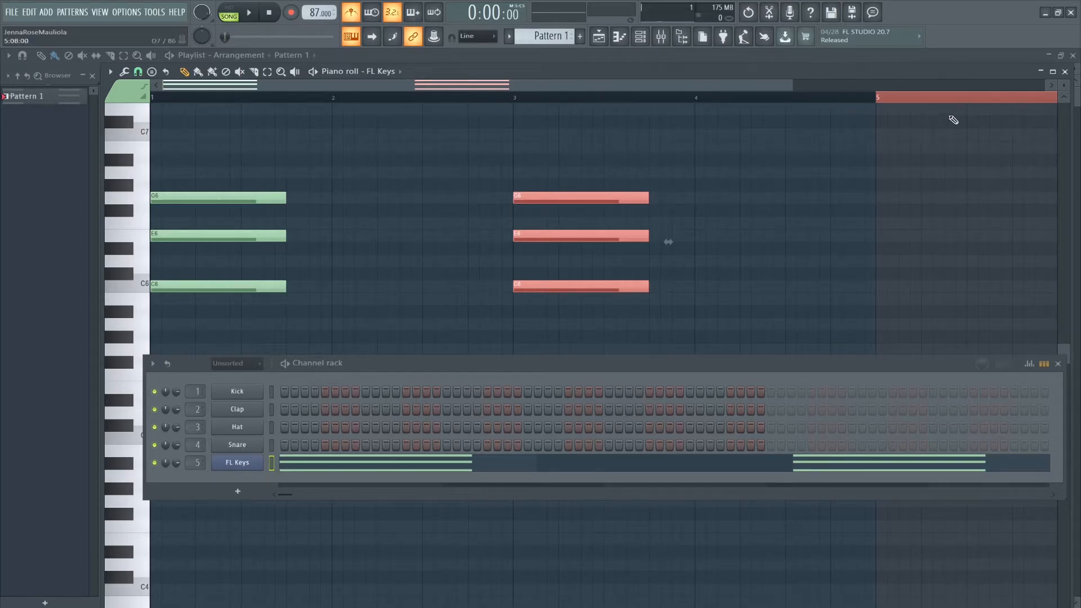
Duplicate the bar 3 chord and place the copy at bar 4 with its root on A#5.
{"action": "key", "text": "ctrl+b"}
{"action": "left_click_drag", "start_coordinate": [907, 196], "coordinate": [359, 231]}
{"action": "left_click_drag", "start_coordinate": [534, 85], "coordinate": [197, 105]}
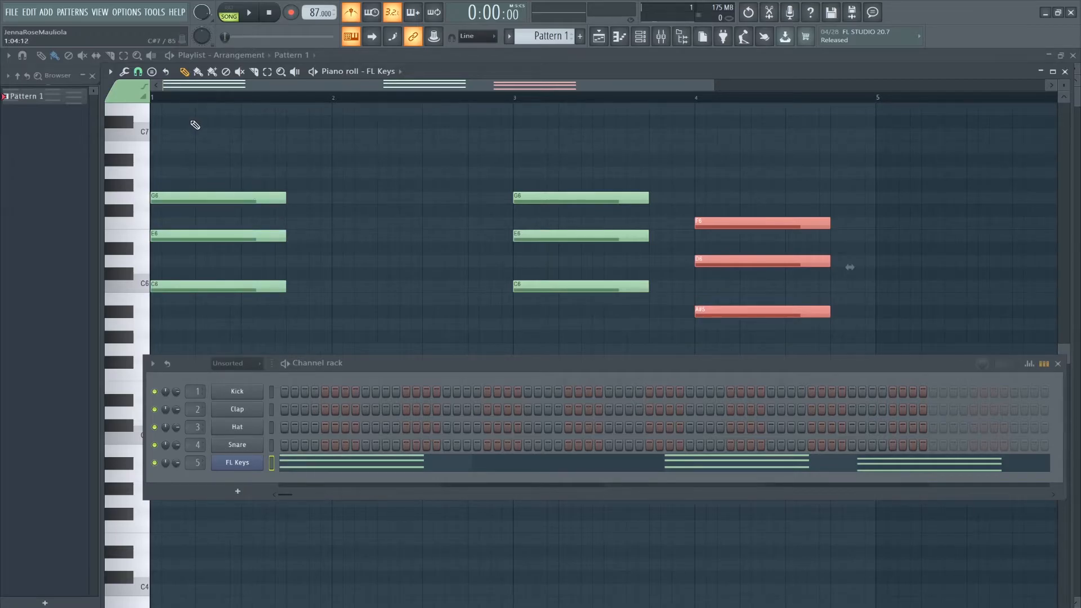
Stamp a Minor chord with its root on E6 at bar 2 and play back the progression.
{"action": "left_click", "coordinate": [152, 72]}
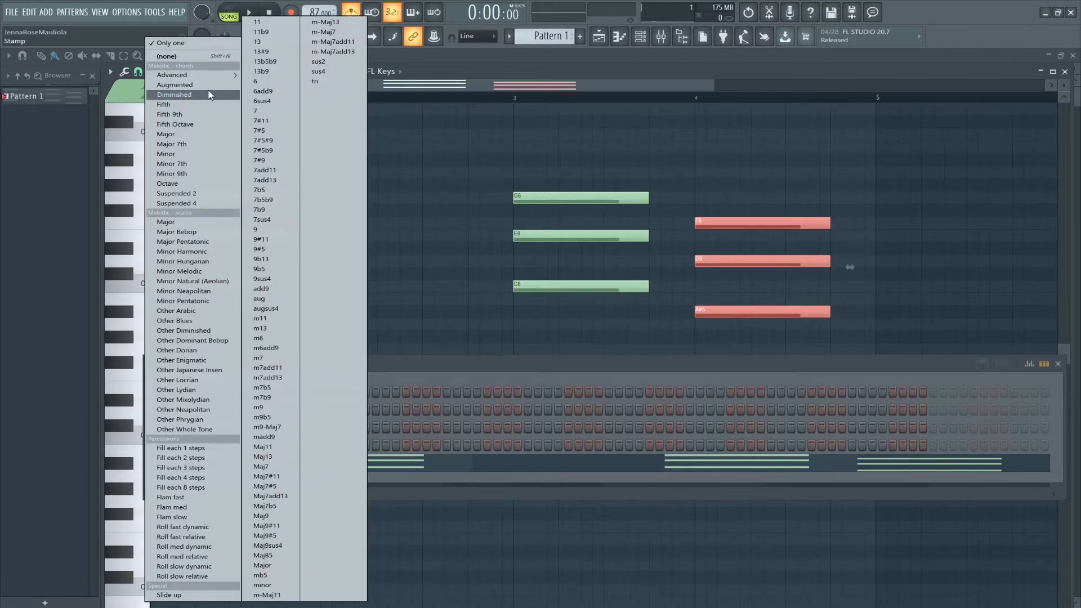
{"action": "left_click", "coordinate": [201, 155]}
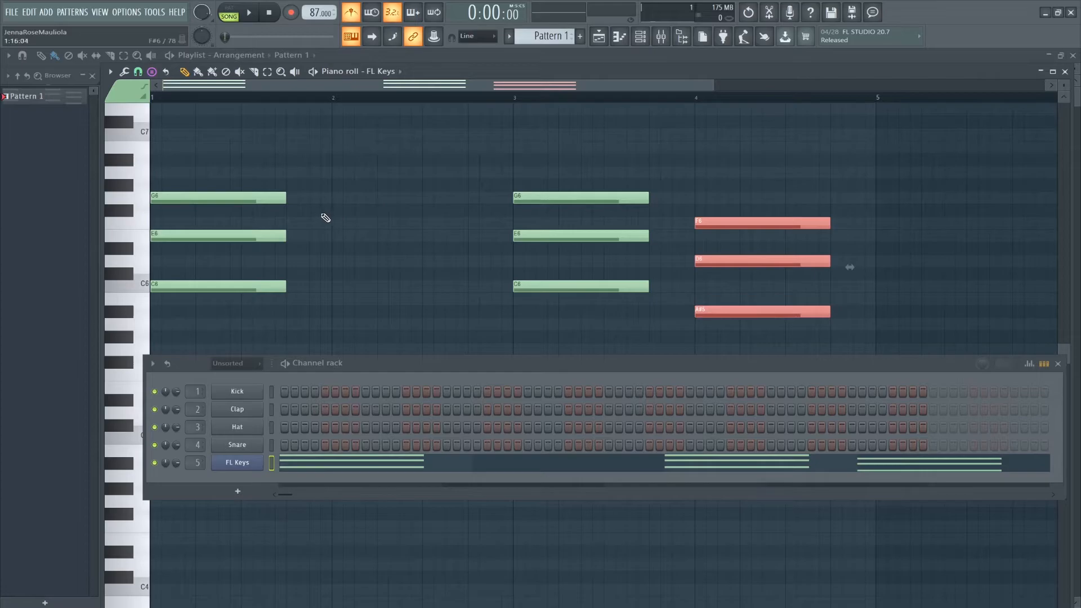
{"action": "left_click", "coordinate": [337, 237]}
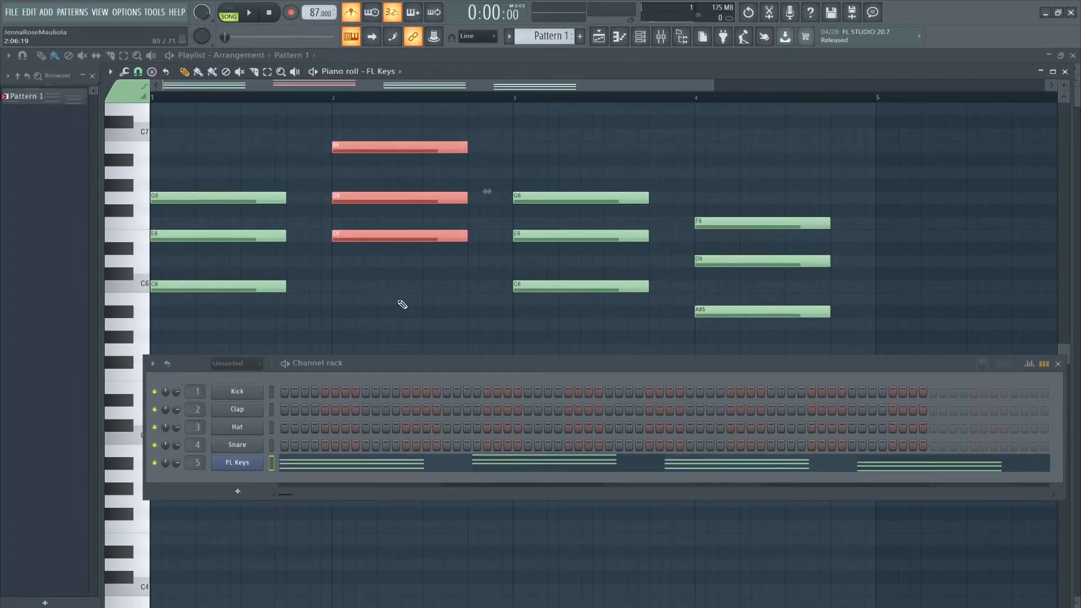
{"action": "key", "text": "space"}
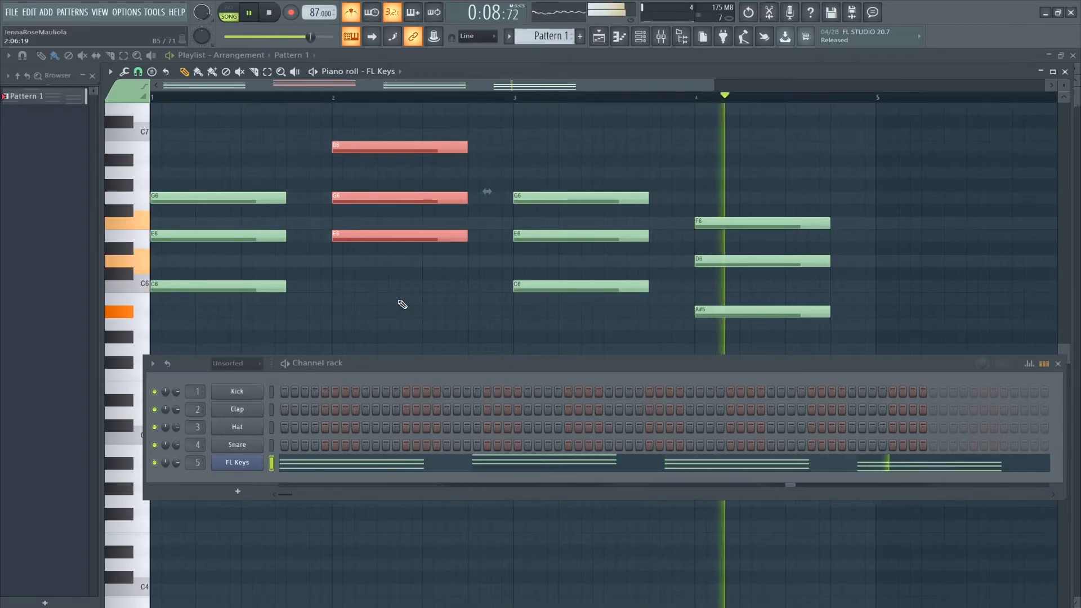
{"action": "key", "text": "space"}
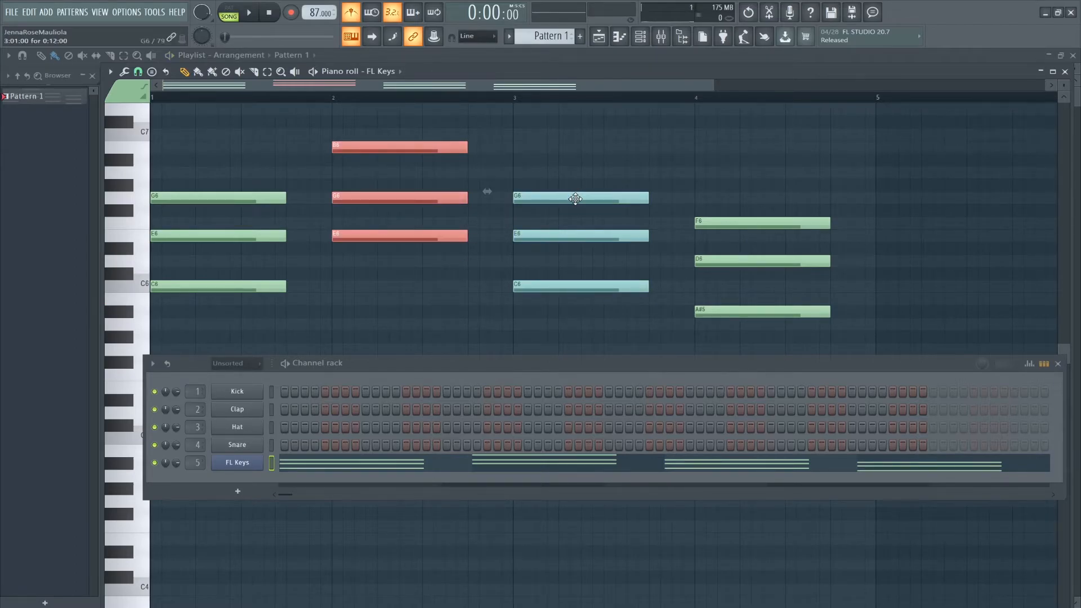
Try the bar 3 chord with its root on G6, shift it down to C#6, and start playback.
{"action": "left_click_drag", "start_coordinate": [575, 198], "coordinate": [574, 128]}
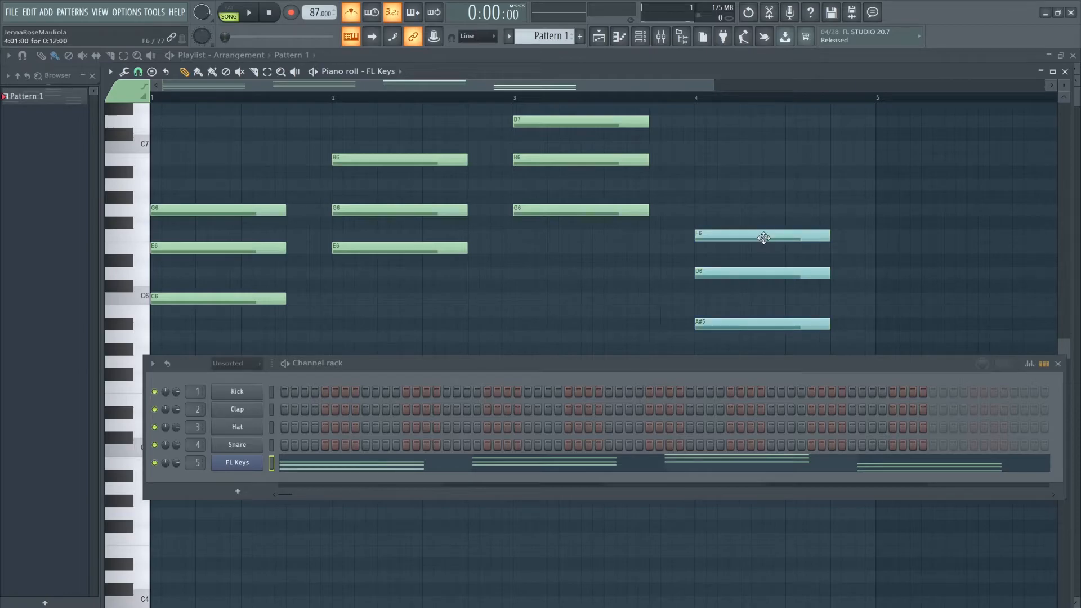
{"action": "left_click_drag", "start_coordinate": [580, 118], "coordinate": [580, 230]}
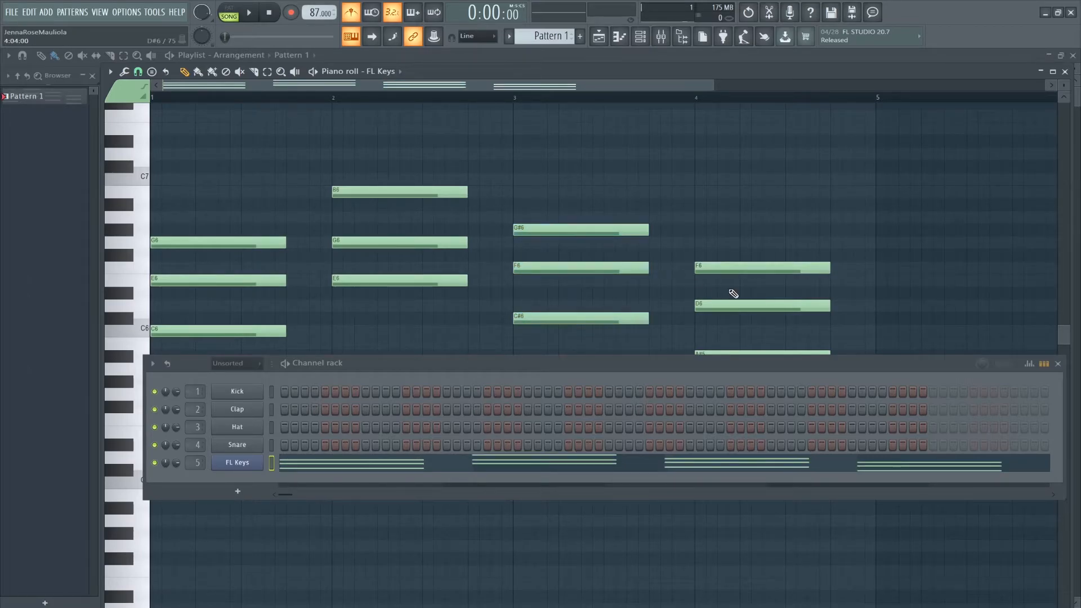
{"action": "key", "text": "space"}
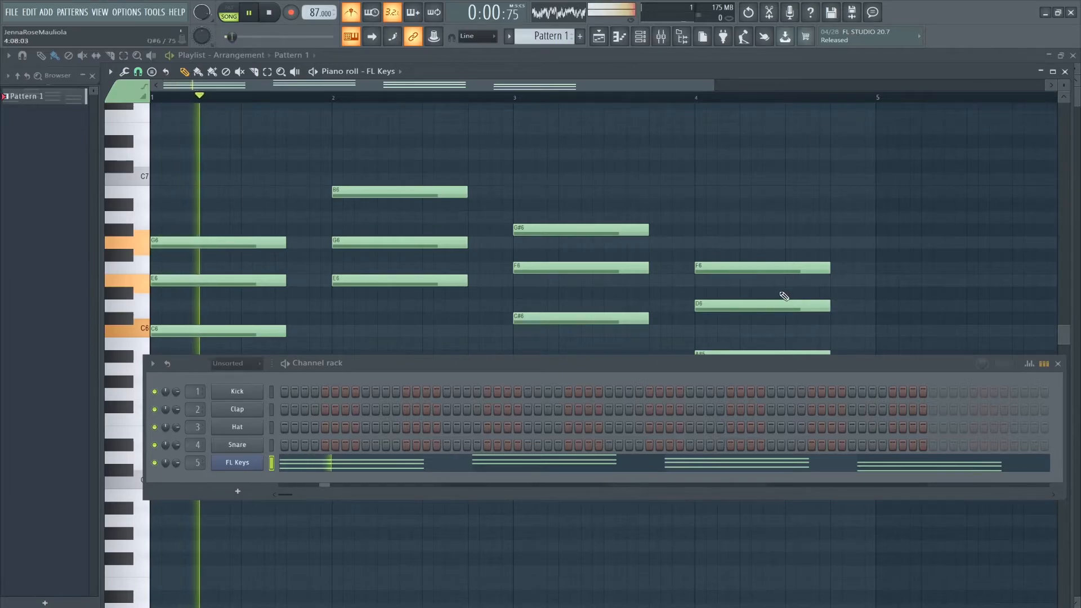
Try the bar 4 chord with its root on C6 and the bar 3 chord with its root on F6.
{"action": "left_click", "coordinate": [776, 271]}
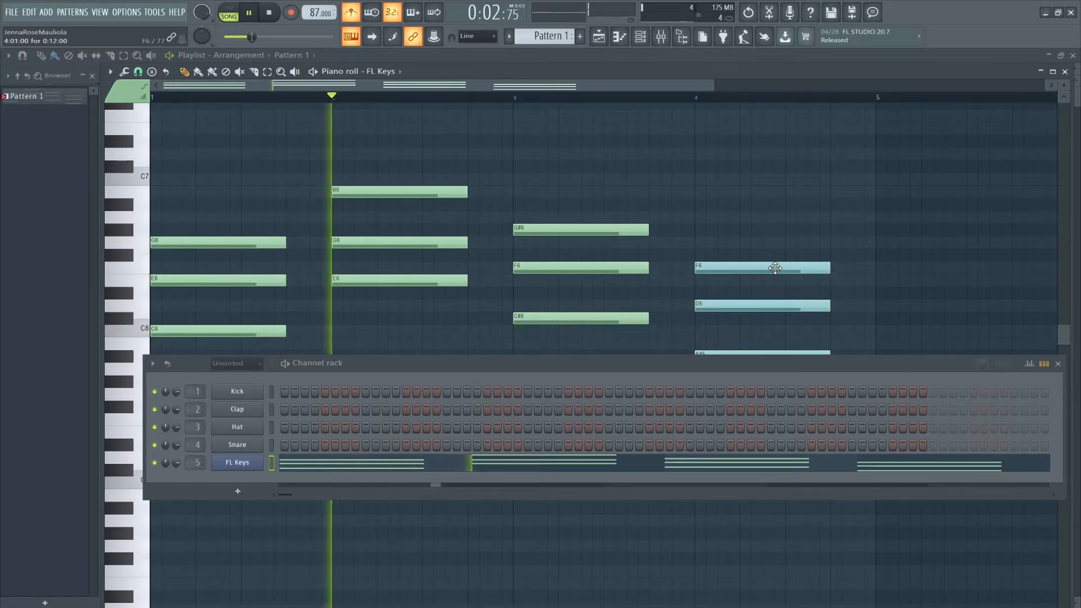
{"action": "left_click_drag", "start_coordinate": [775, 268], "coordinate": [775, 238]}
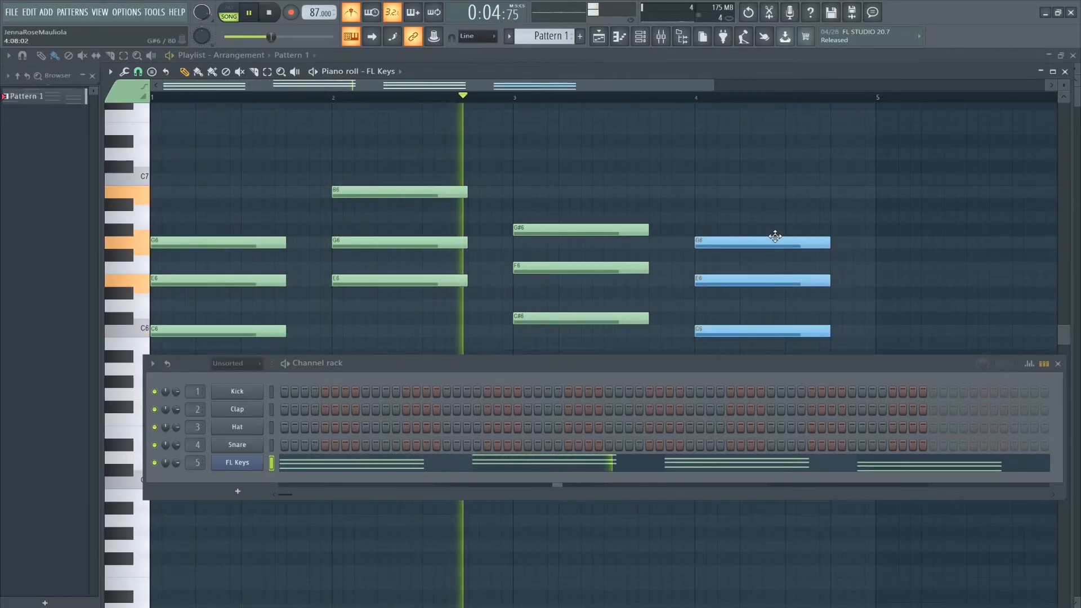
{"action": "key", "text": "space"}
{"action": "left_click", "coordinate": [566, 229]}
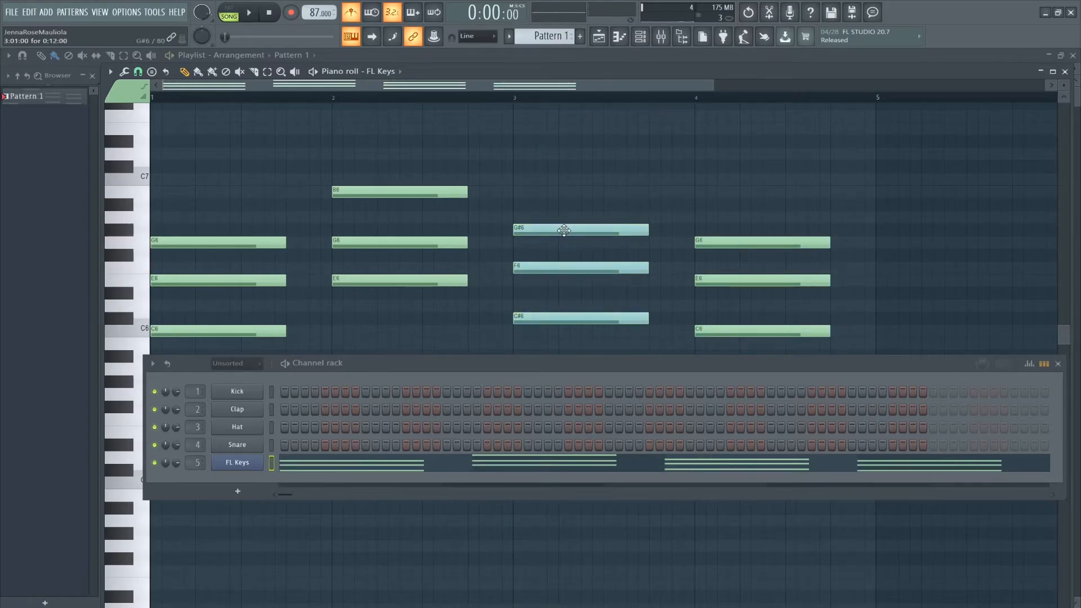
{"action": "left_click_drag", "start_coordinate": [566, 231], "coordinate": [568, 173]}
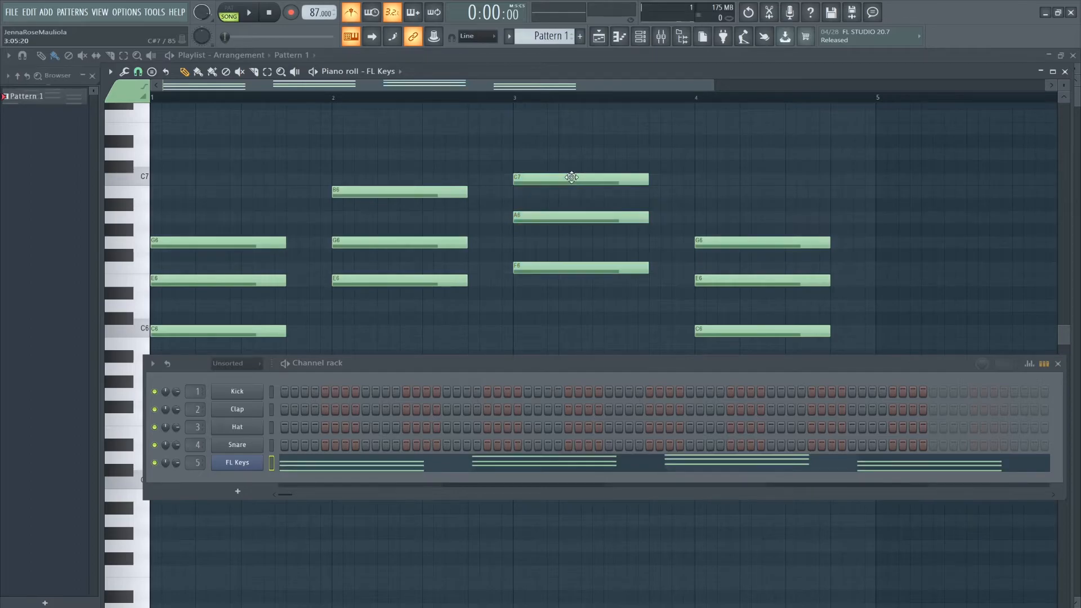
Raise the bar 4 chord's root to F6 and the bar 3 chord's root to G6, and play back the progression.
{"action": "left_click_drag", "start_coordinate": [738, 247], "coordinate": [734, 194]}
{"action": "left_click", "coordinate": [705, 198]}
{"action": "left_click_drag", "start_coordinate": [630, 176], "coordinate": [630, 148]}
{"action": "key", "text": "space"}
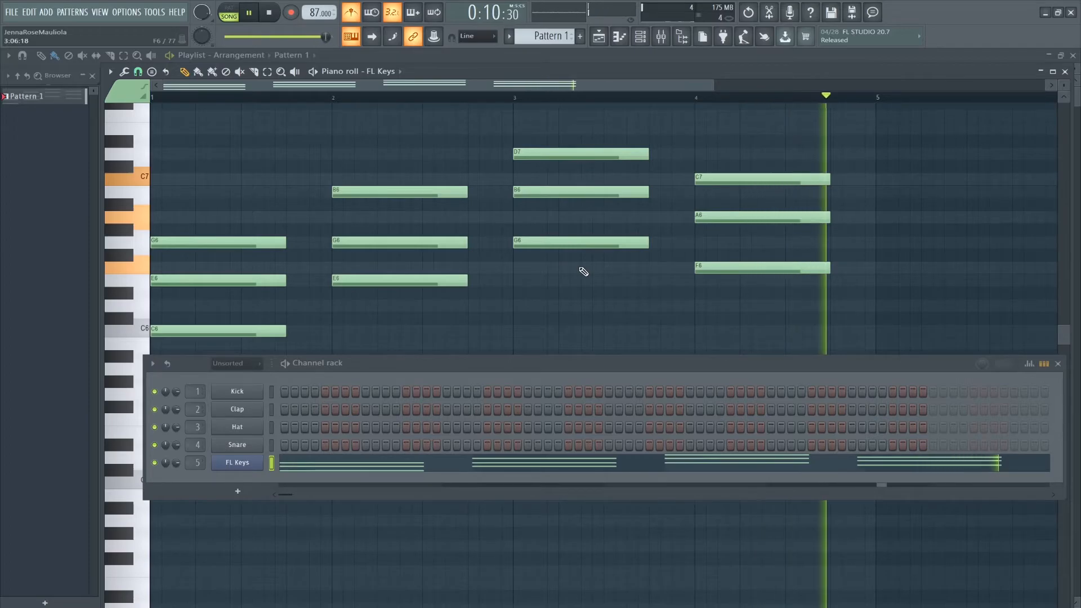
{"action": "scroll", "coordinate": [583, 271], "scroll_direction": "down", "scroll_amount": 2}
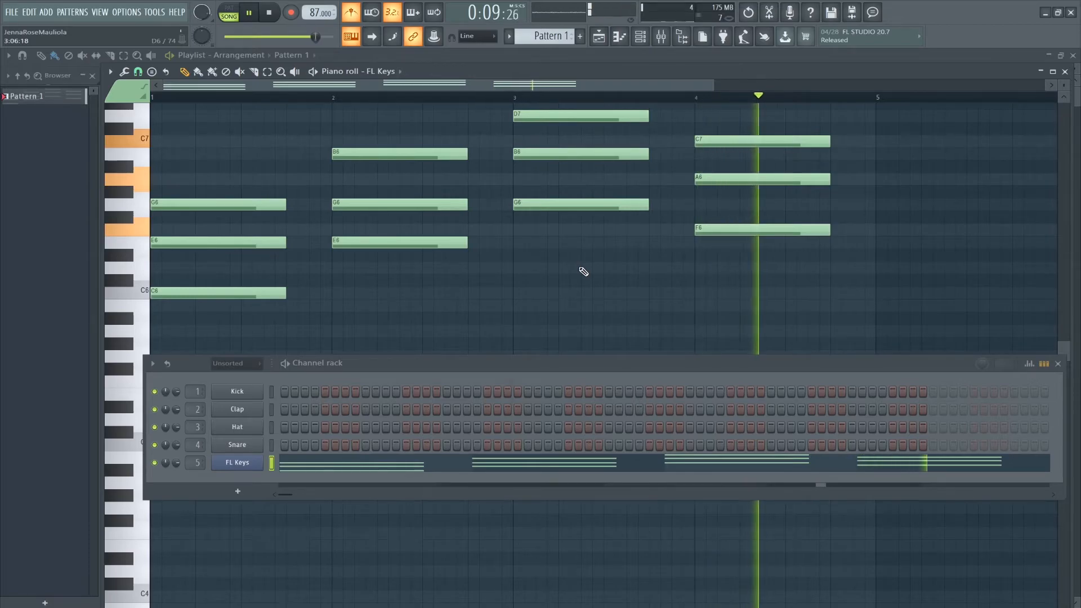
Stop the playback of the four-bar chord progression.
{"action": "key", "text": "space"}
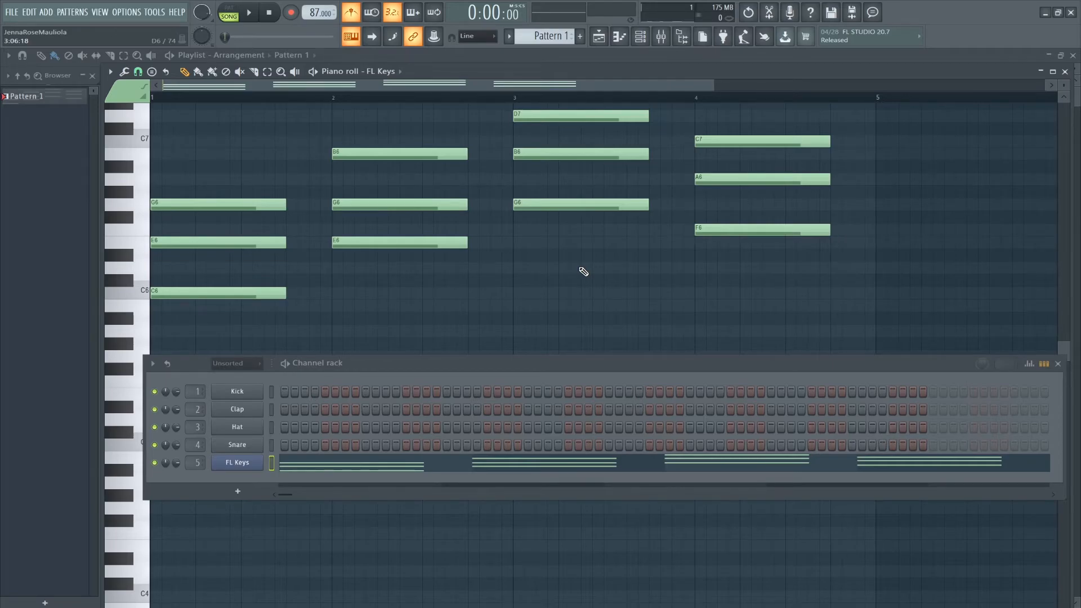
{"action": "scroll", "coordinate": [579, 268], "scroll_direction": "up", "scroll_amount": 1}
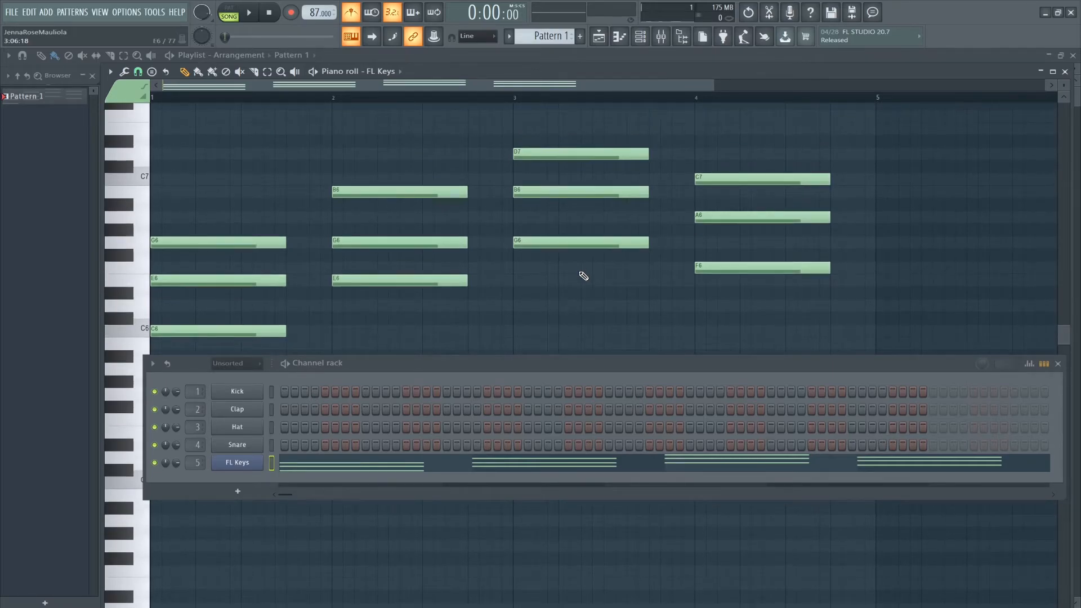
{"action": "scroll", "coordinate": [579, 273], "scroll_direction": "down", "scroll_amount": 1}
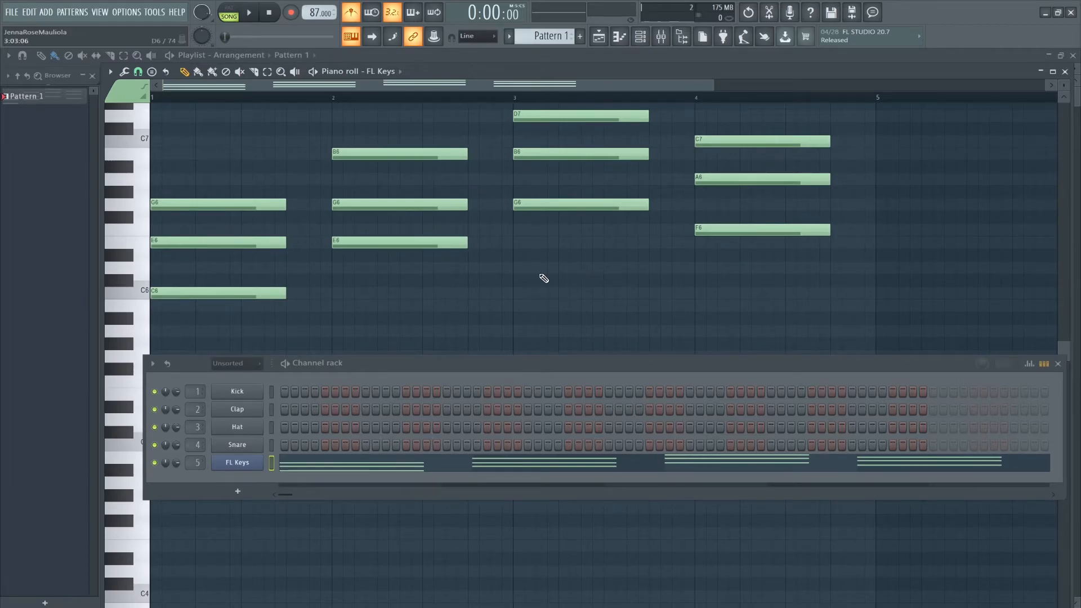
{"action": "scroll", "coordinate": [506, 285], "scroll_direction": "up", "scroll_amount": 1}
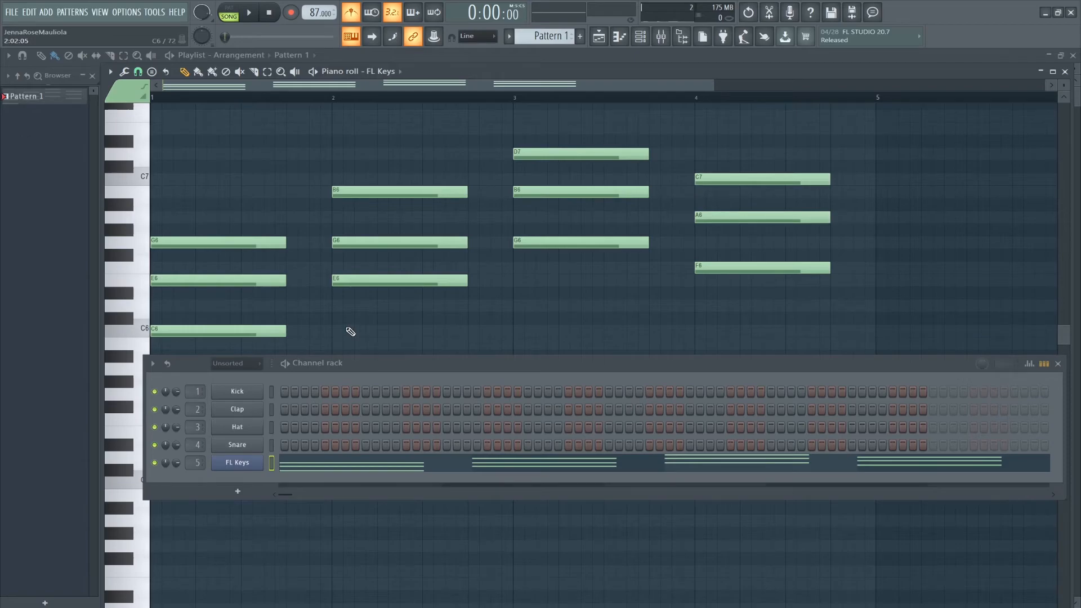
{"action": "scroll", "coordinate": [350, 329], "scroll_direction": "down", "scroll_amount": 1}
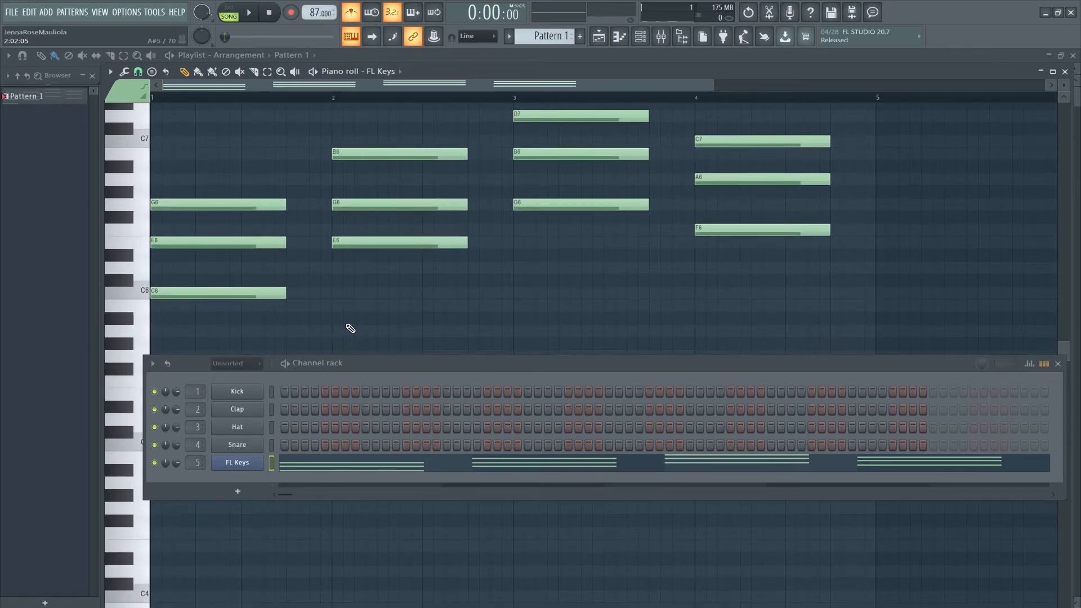
{"action": "scroll", "coordinate": [348, 315], "scroll_direction": "up", "scroll_amount": 1}
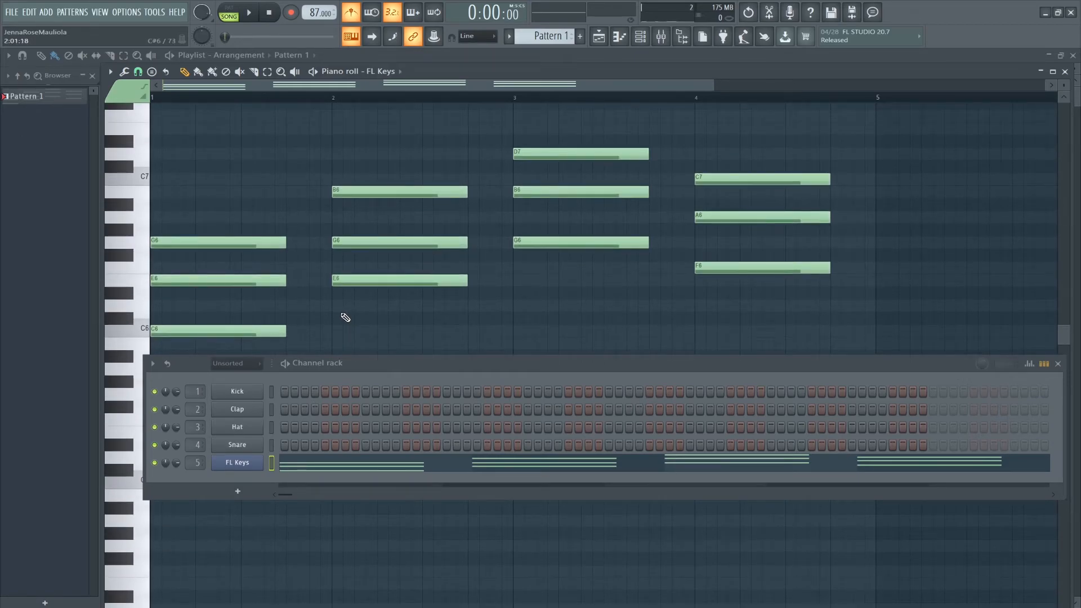